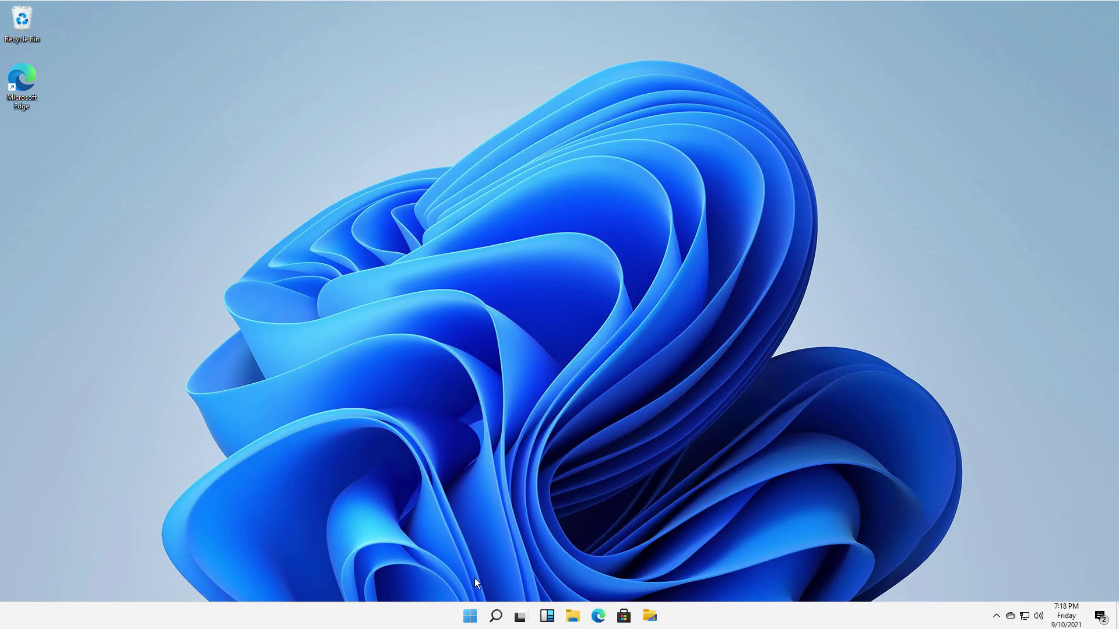
Launch Registry Editor by running regedit from the Win+X Run dialog.
right_click(472, 618)
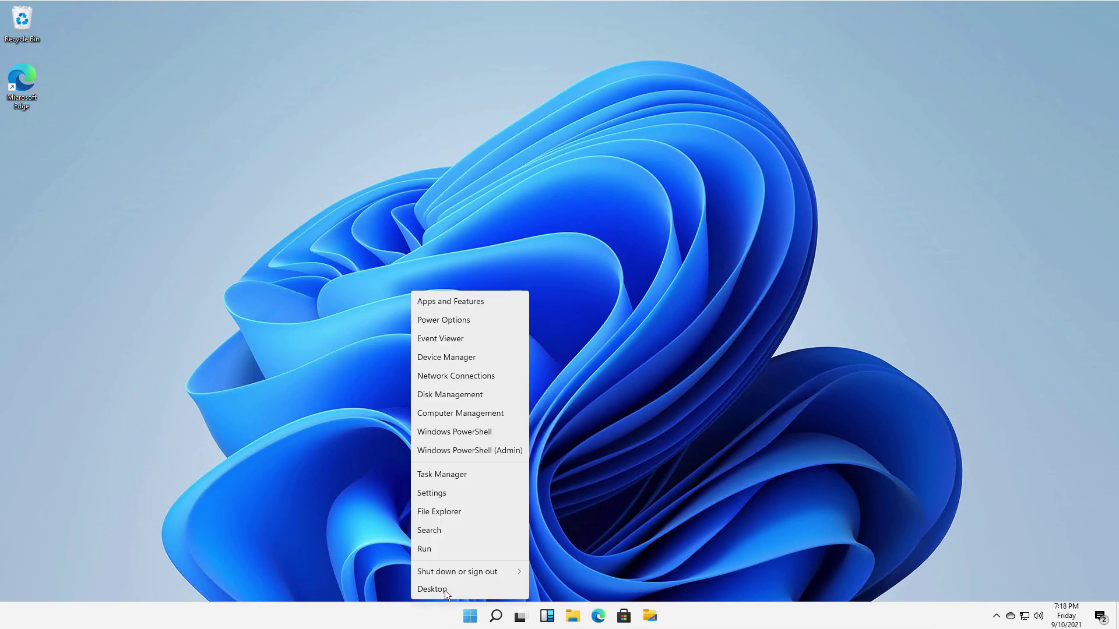
click(471, 618)
right_click(471, 618)
click(439, 548)
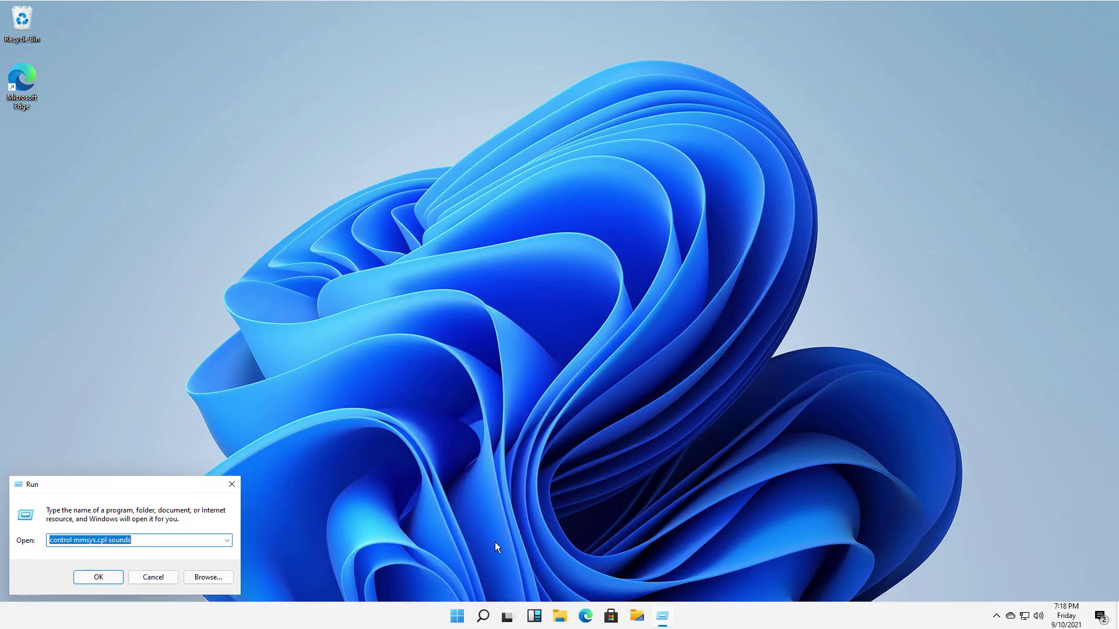
text(regedit)
key(Return)
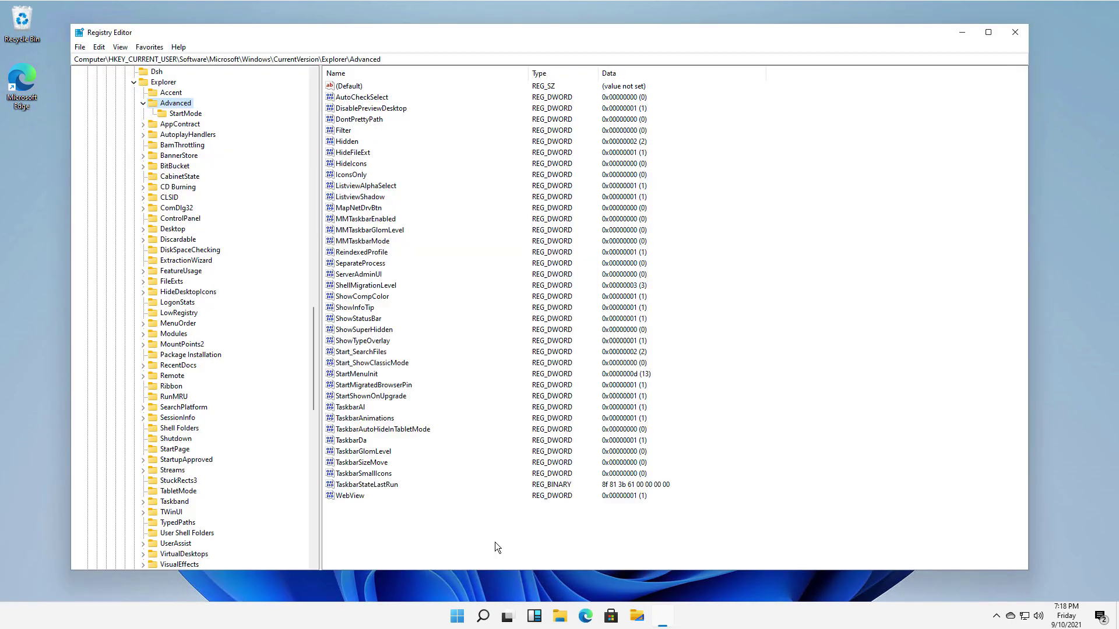
Collapse the Explorer, Windows, Microsoft and Software keys and the HKEY_CURRENT_USER branch.
click(133, 82)
scroll(277, 269, up, 10)
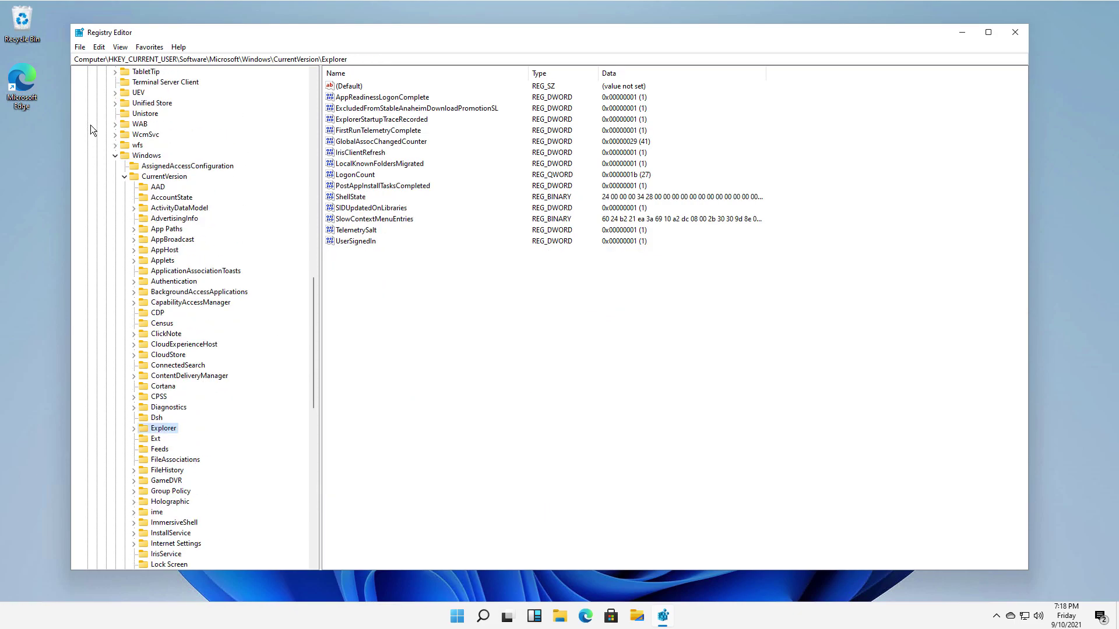
click(114, 156)
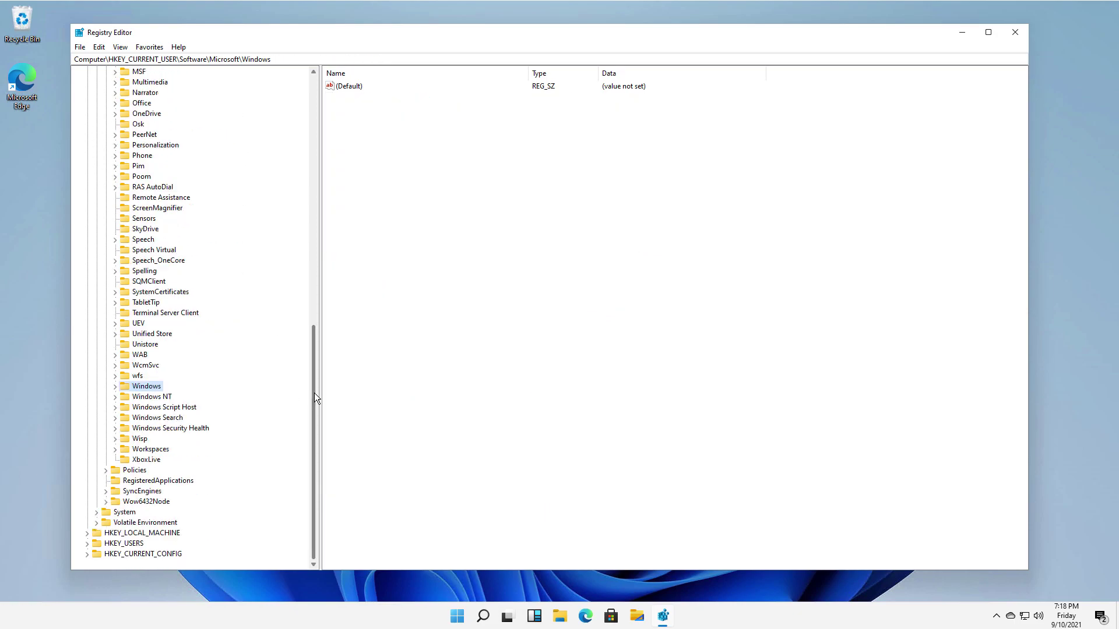
drag(314, 392, 316, 84)
click(106, 250)
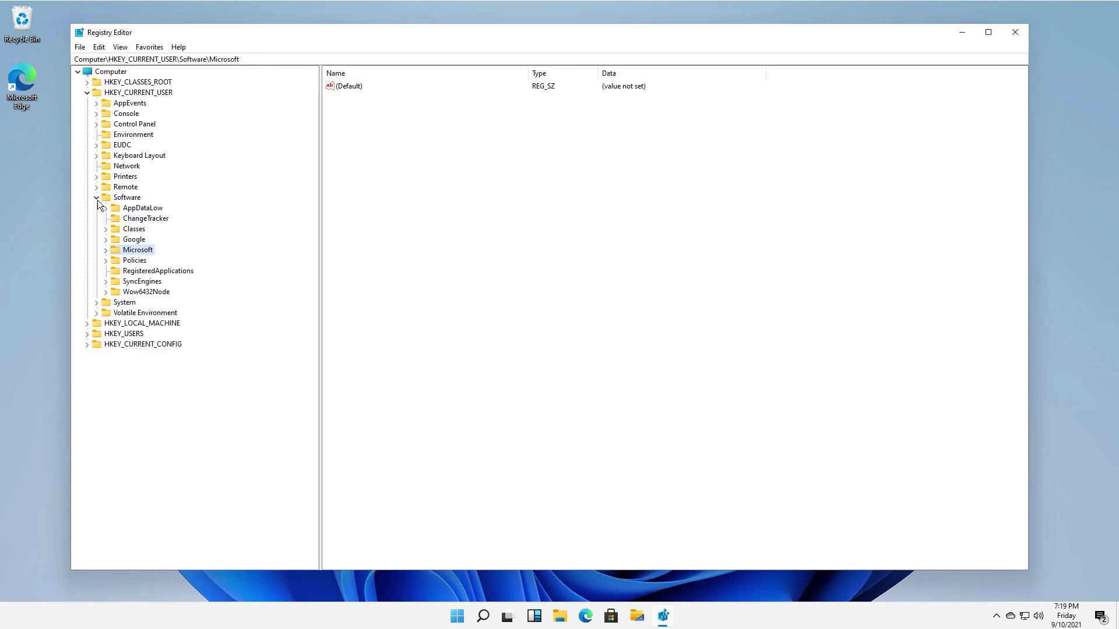
click(96, 198)
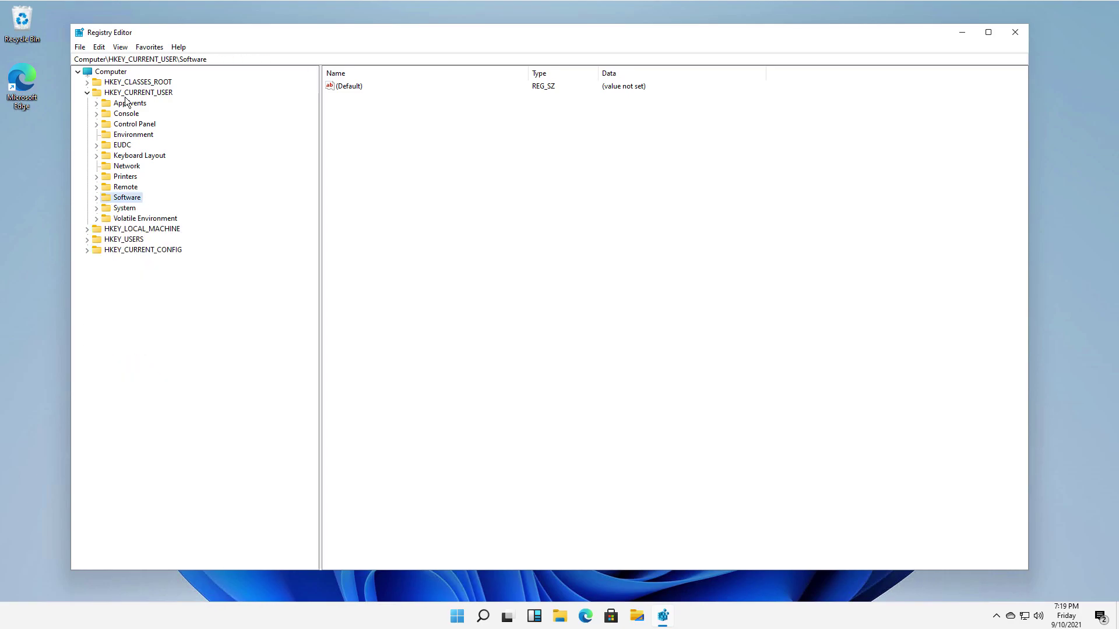
double_click(166, 114)
Expand HKEY_LOCAL_MACHINE > SOFTWARE and select the Microsoft key.
click(151, 134)
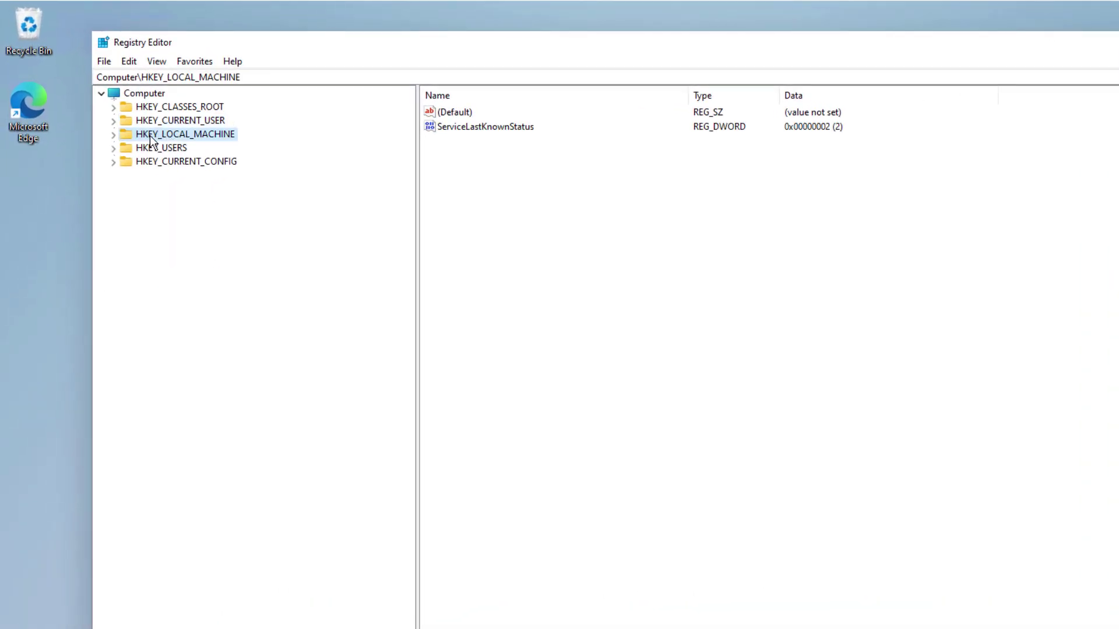
click(115, 135)
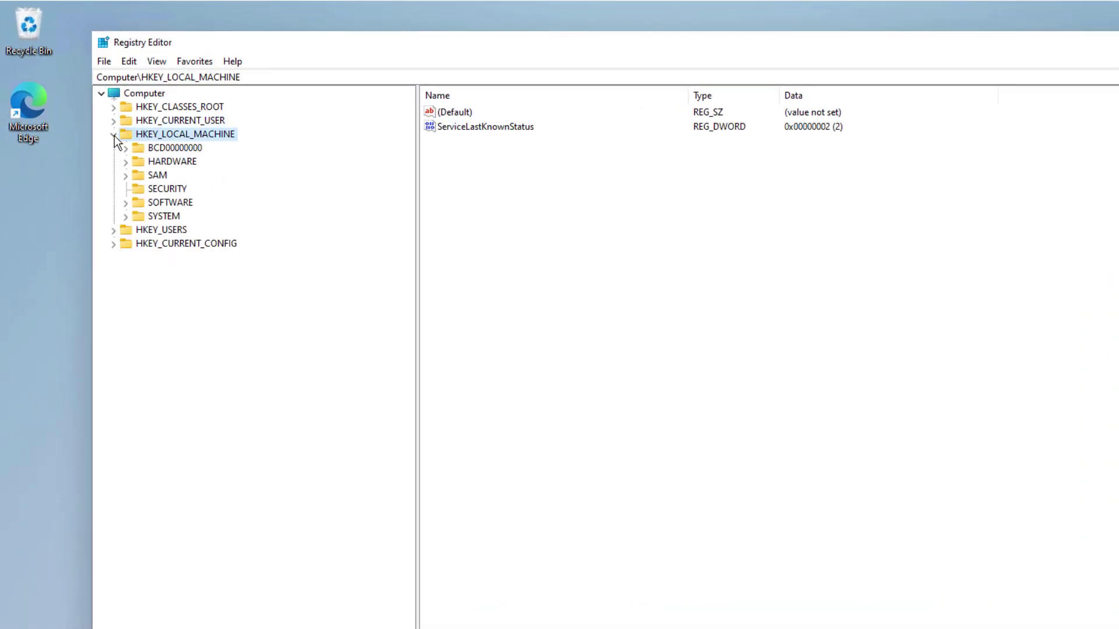
click(150, 203)
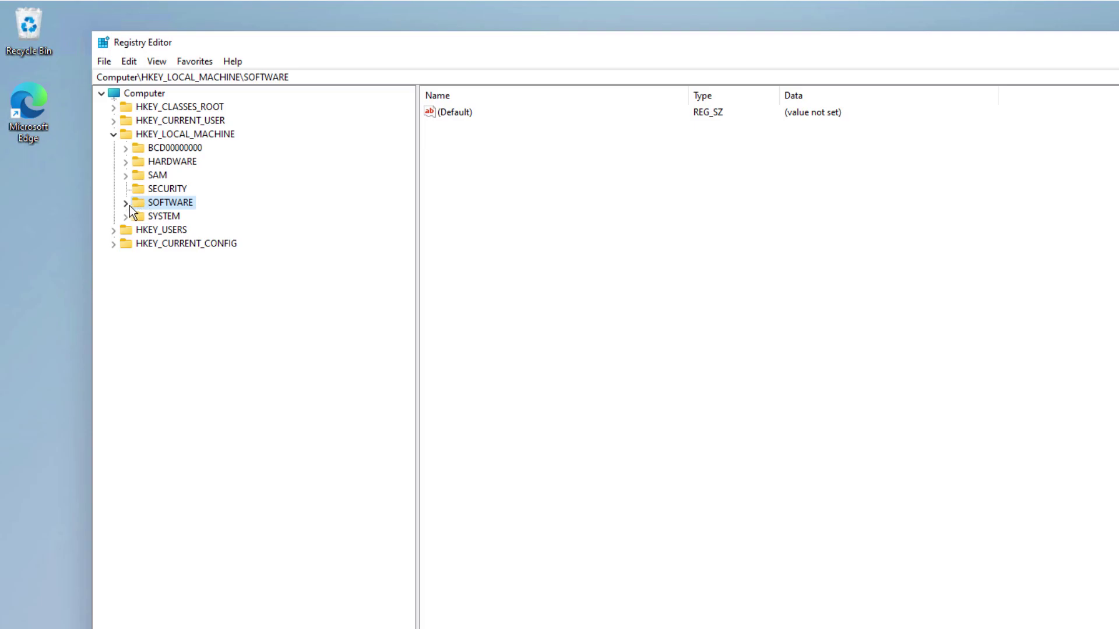
click(166, 300)
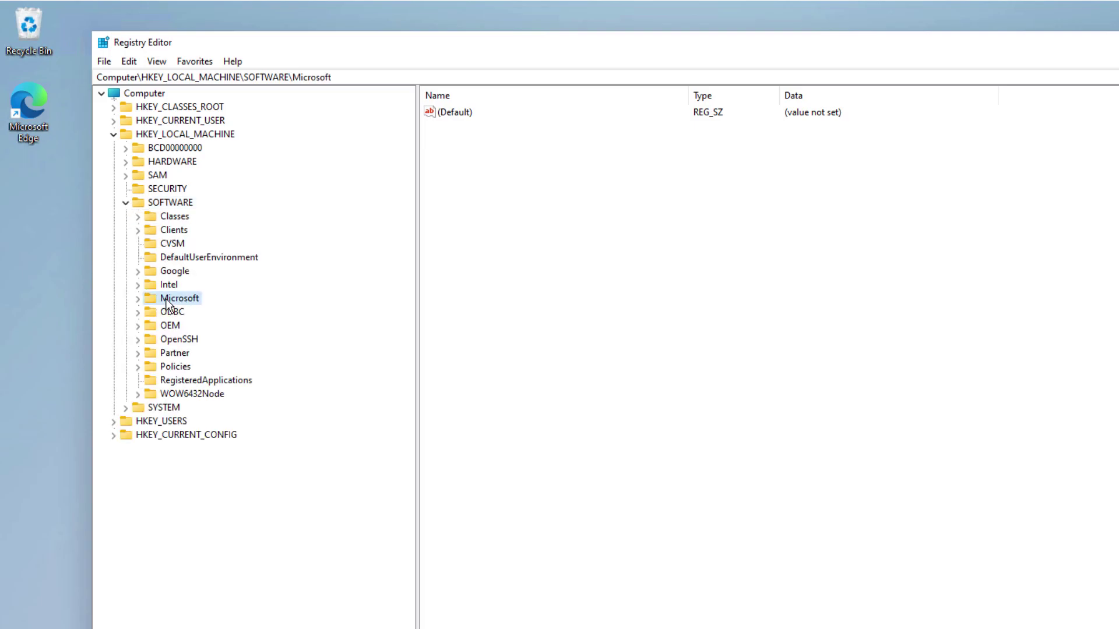
Expand Microsoft > Windows > CurrentVersion and select the Shell Extensions key.
click(138, 299)
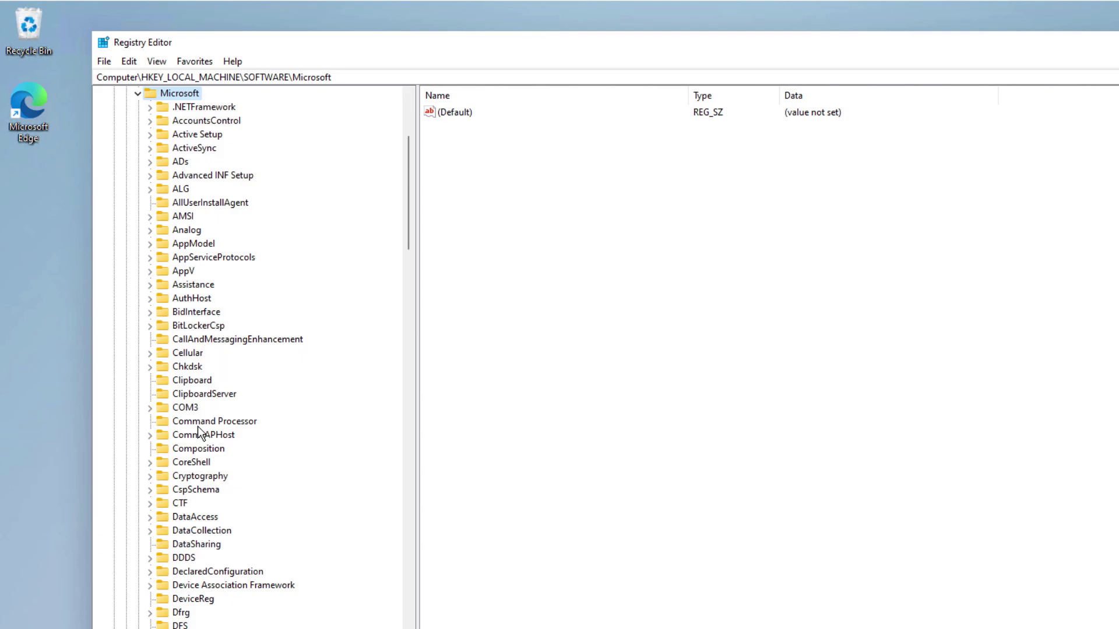
scroll(184, 425, down, 4)
scroll(188, 433, down, 5)
scroll(193, 447, down, 10)
scroll(193, 455, down, 3)
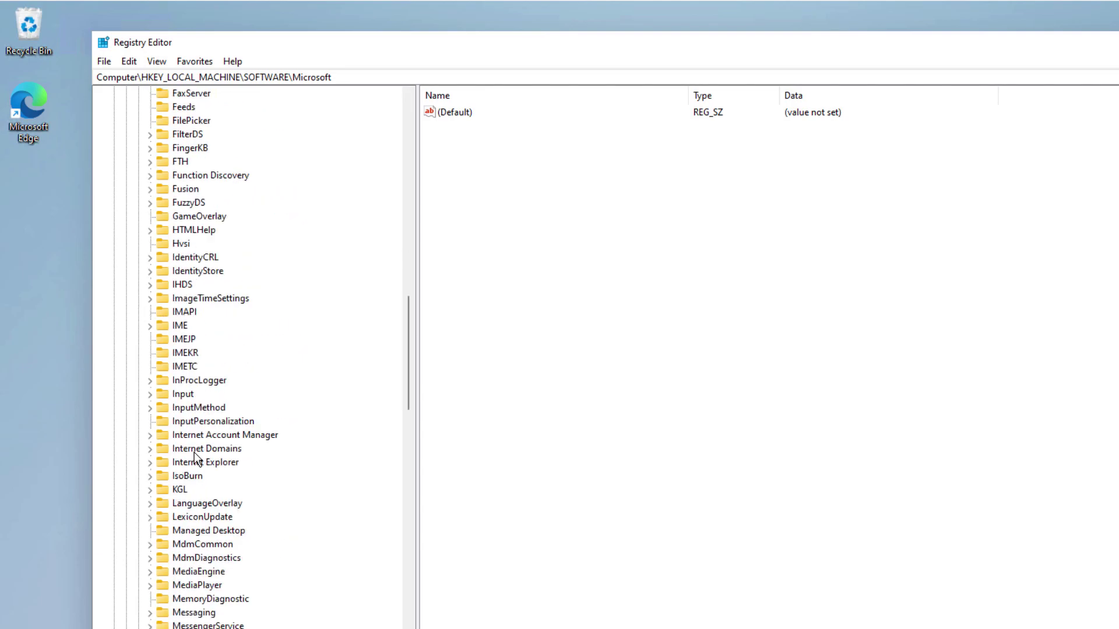
scroll(194, 464, down, 6)
scroll(191, 461, down, 9)
scroll(191, 464, down, 6)
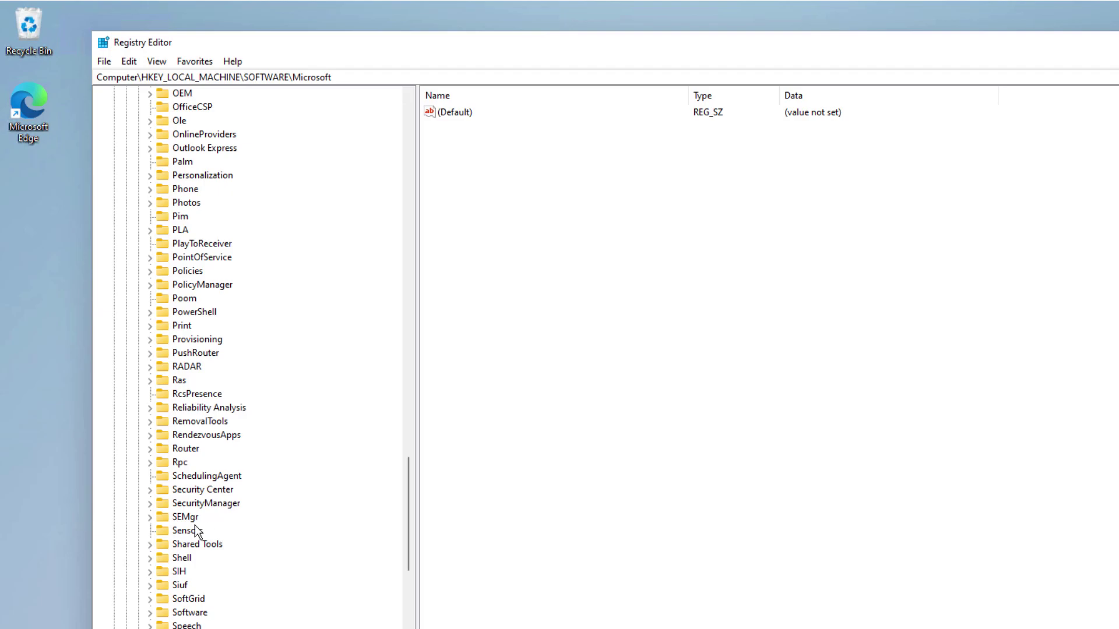
scroll(236, 521, down, 6)
scroll(232, 538, down, 3)
scroll(228, 547, down, 1)
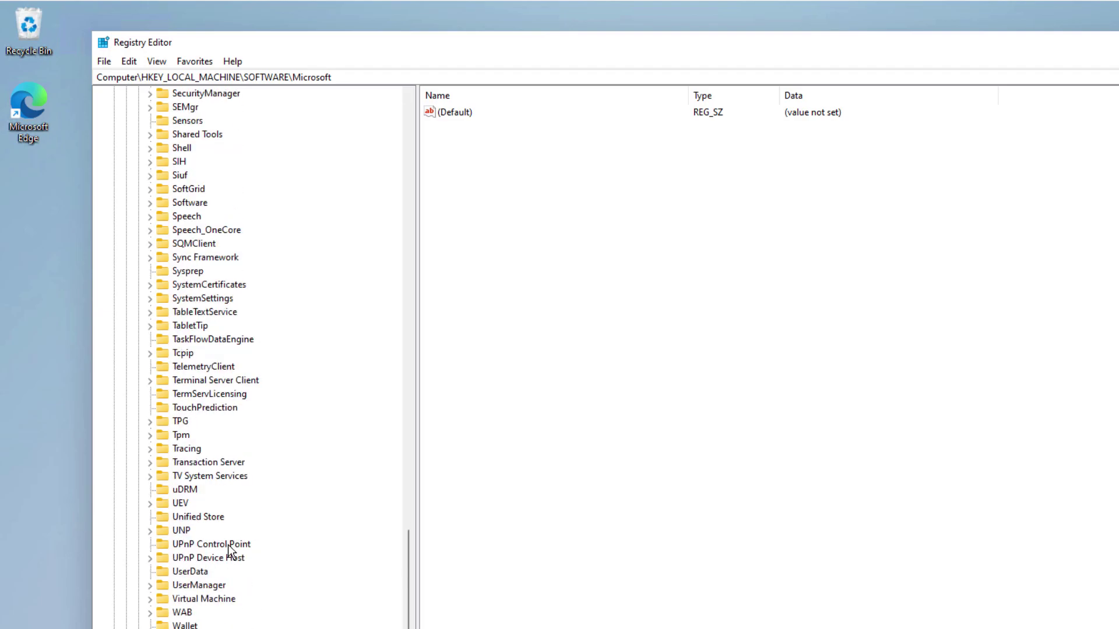
scroll(219, 560, down, 4)
click(147, 523)
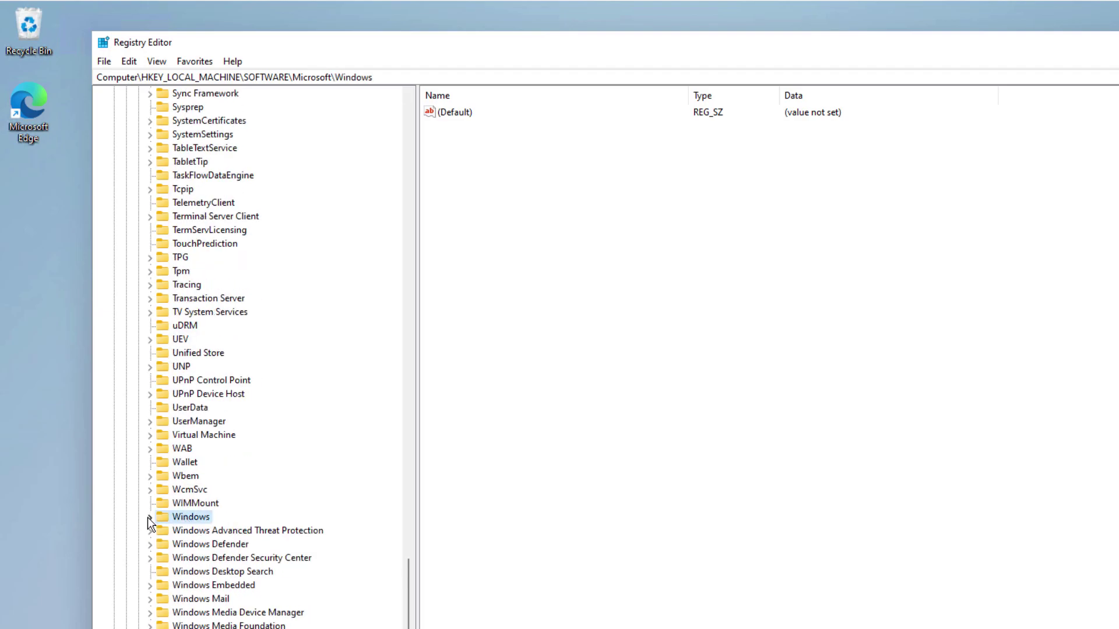
click(150, 518)
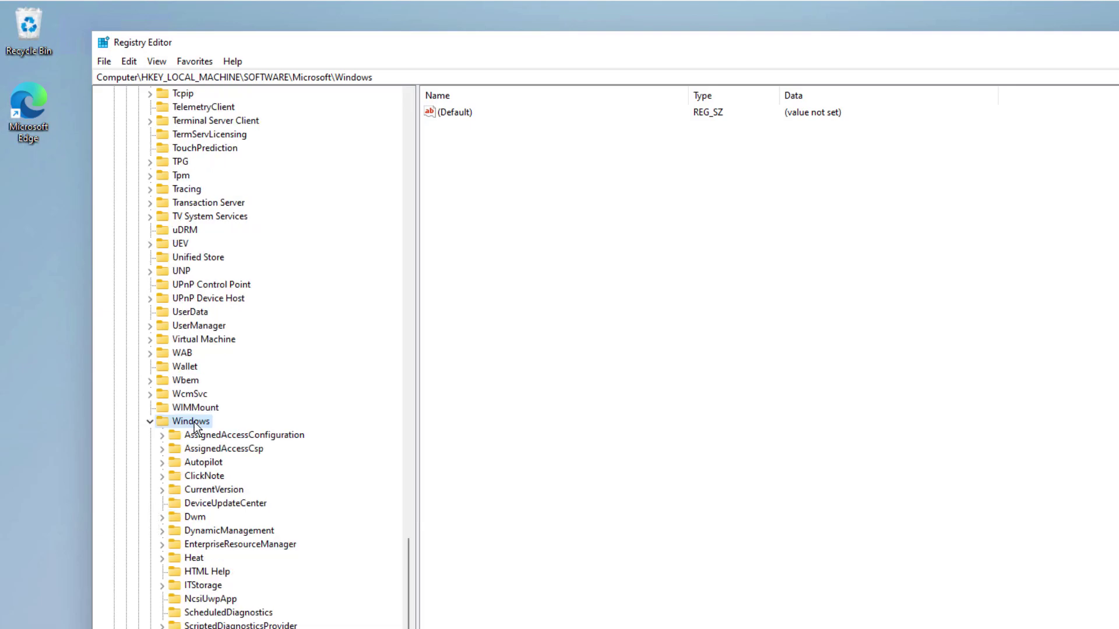
click(207, 491)
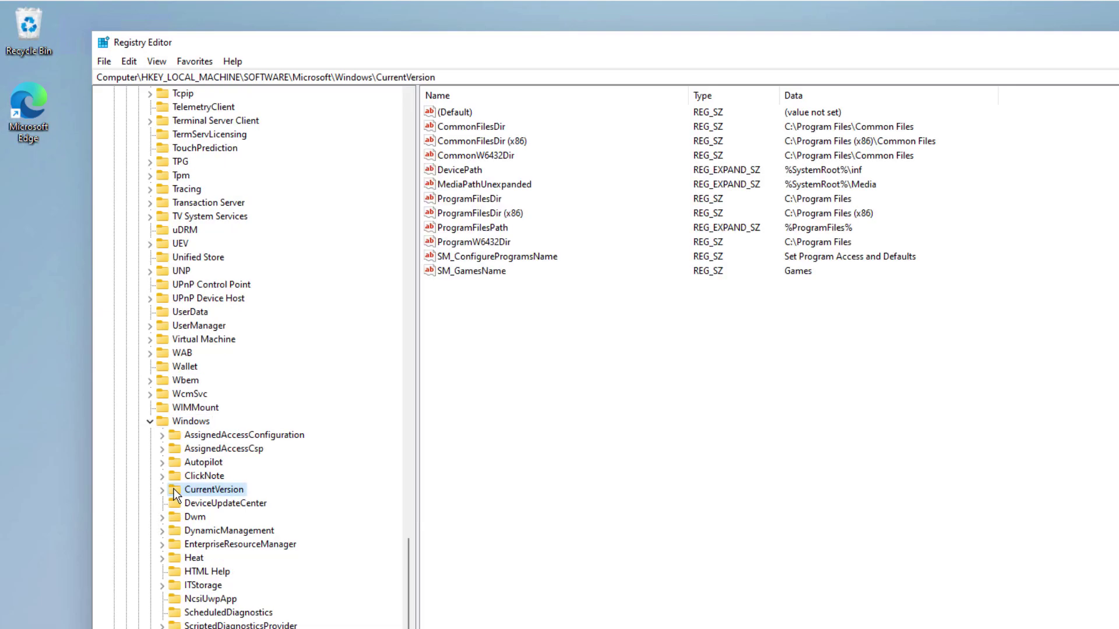
click(165, 490)
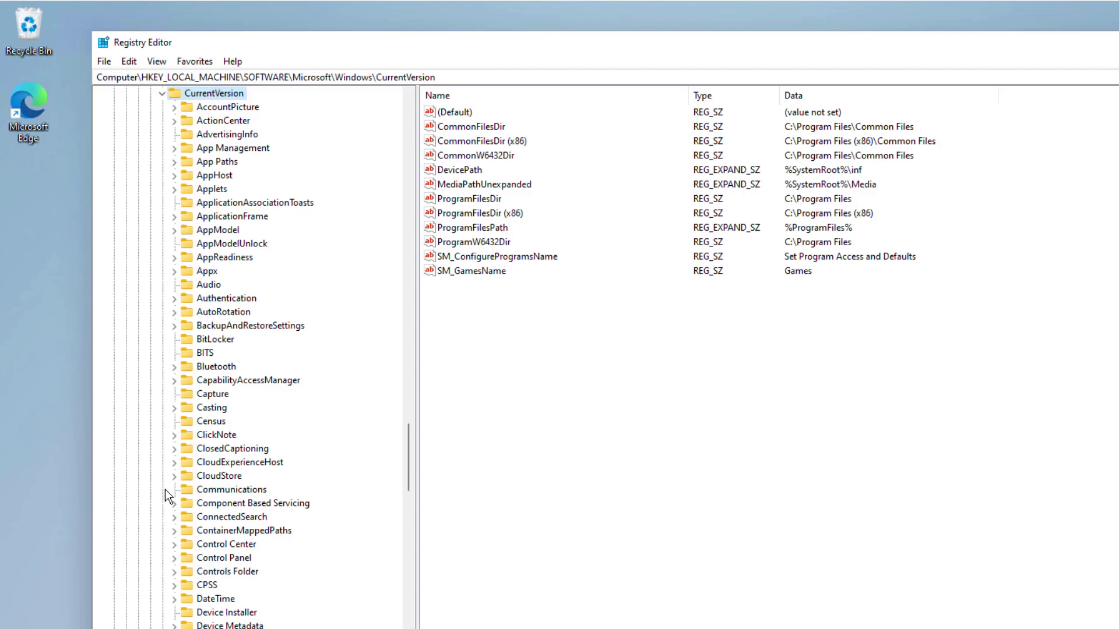
scroll(219, 477, down, 5)
scroll(233, 486, down, 4)
scroll(233, 488, down, 4)
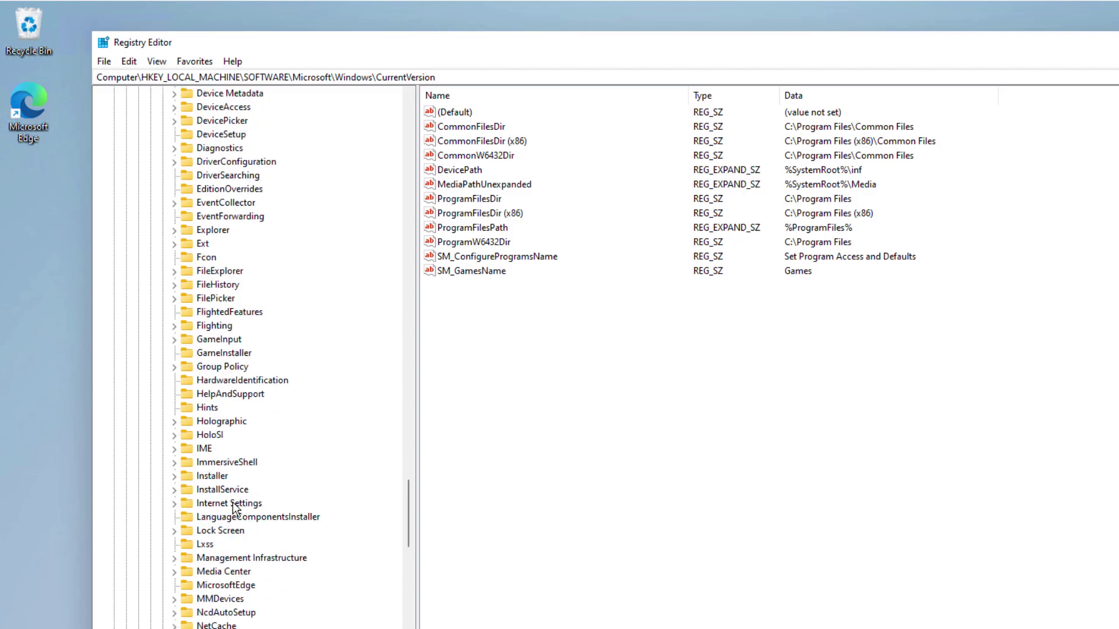
scroll(233, 494, down, 9)
scroll(236, 506, down, 1)
scroll(235, 506, down, 2)
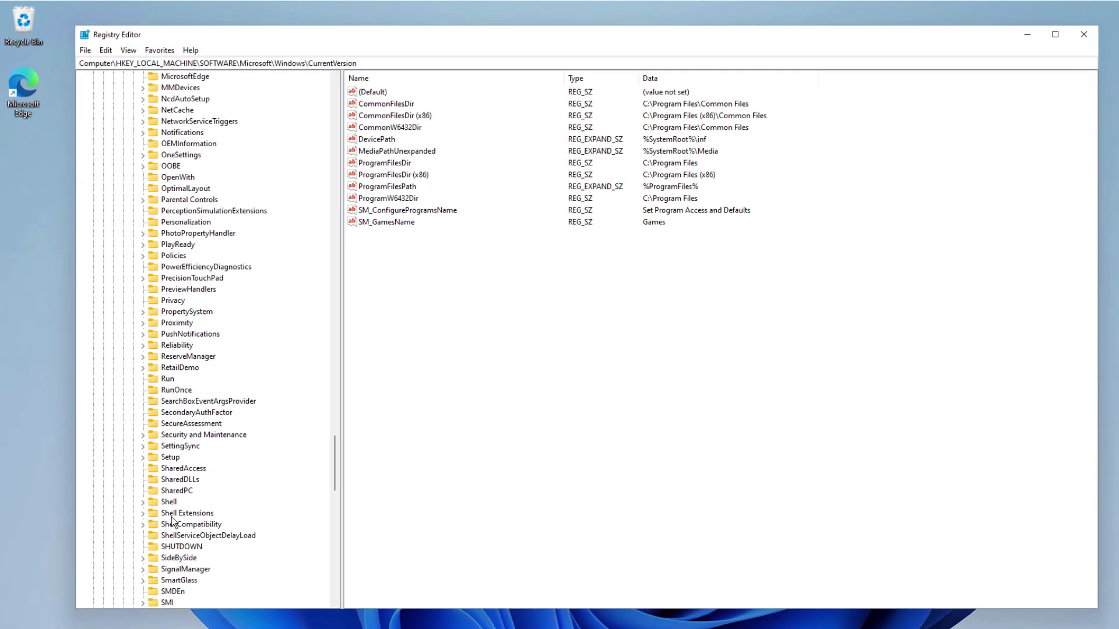
click(172, 516)
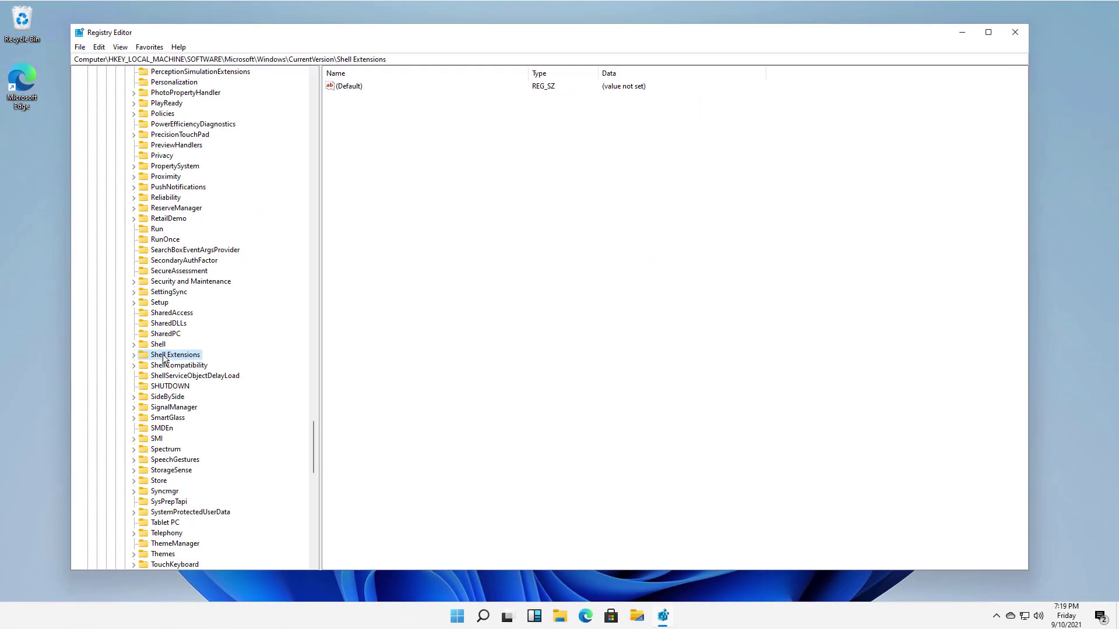
key(Tab)
Add a new subkey named Blocked under Shell Extensions.
click(132, 355)
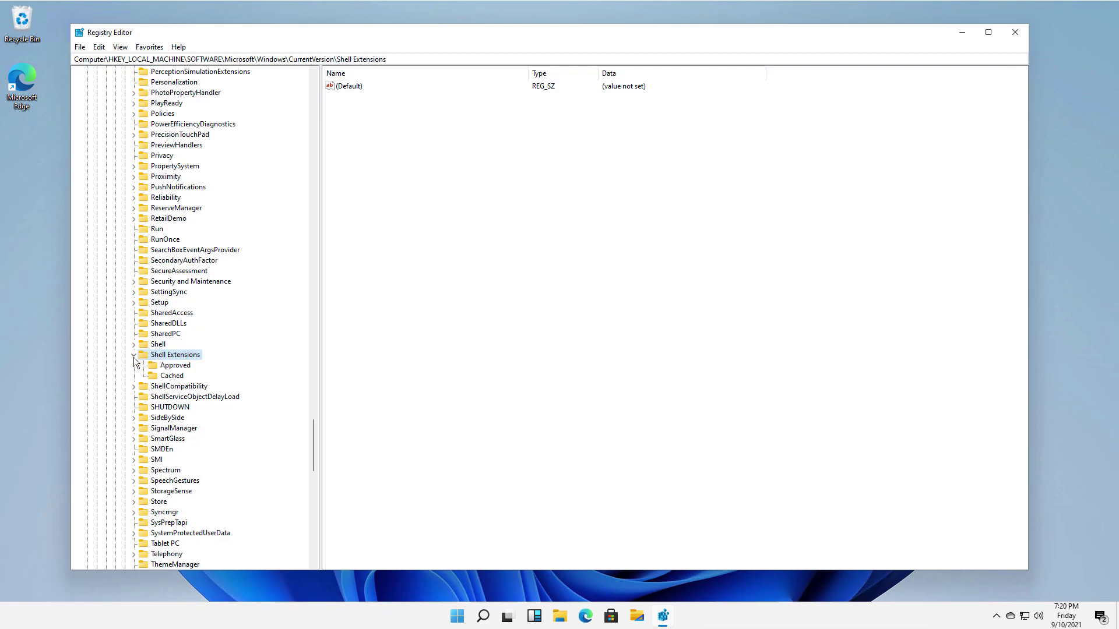
right_click(174, 359)
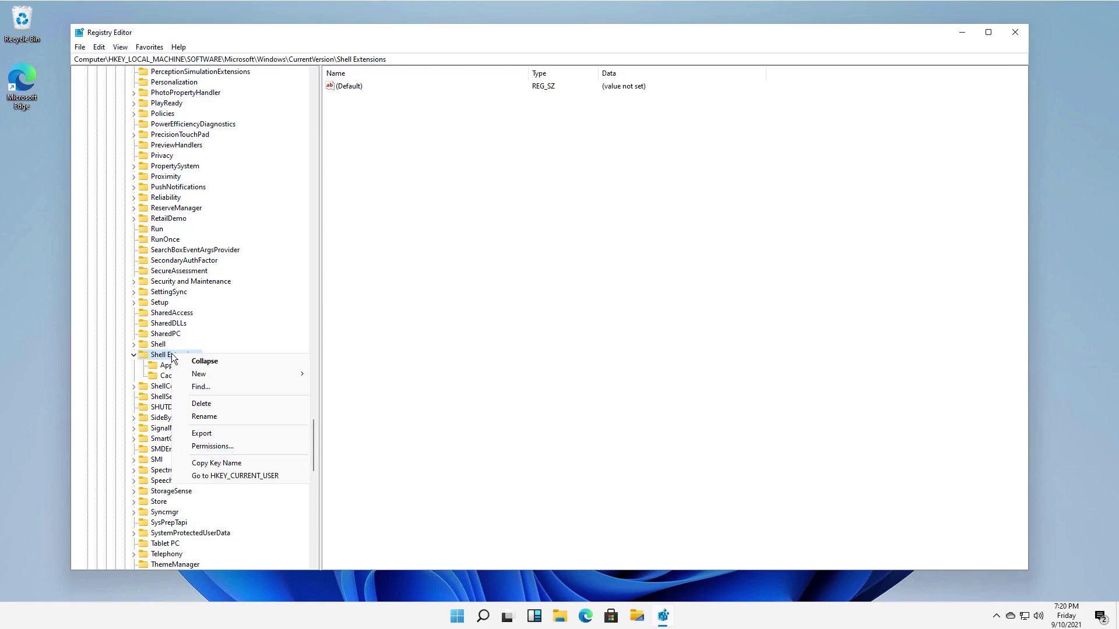
mouse_move(200, 375)
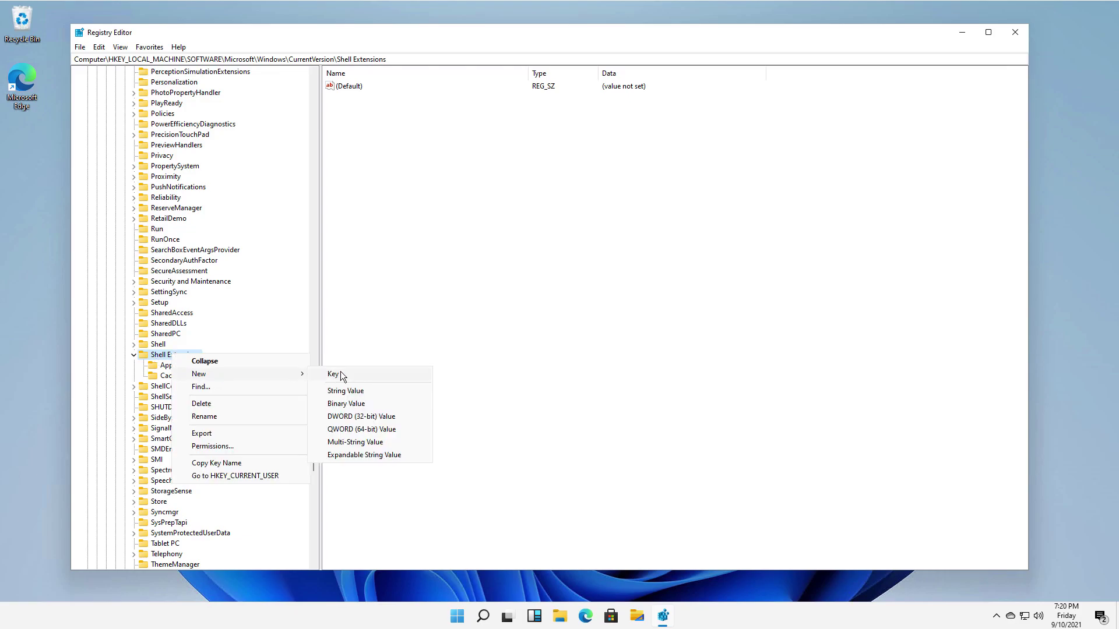
click(342, 375)
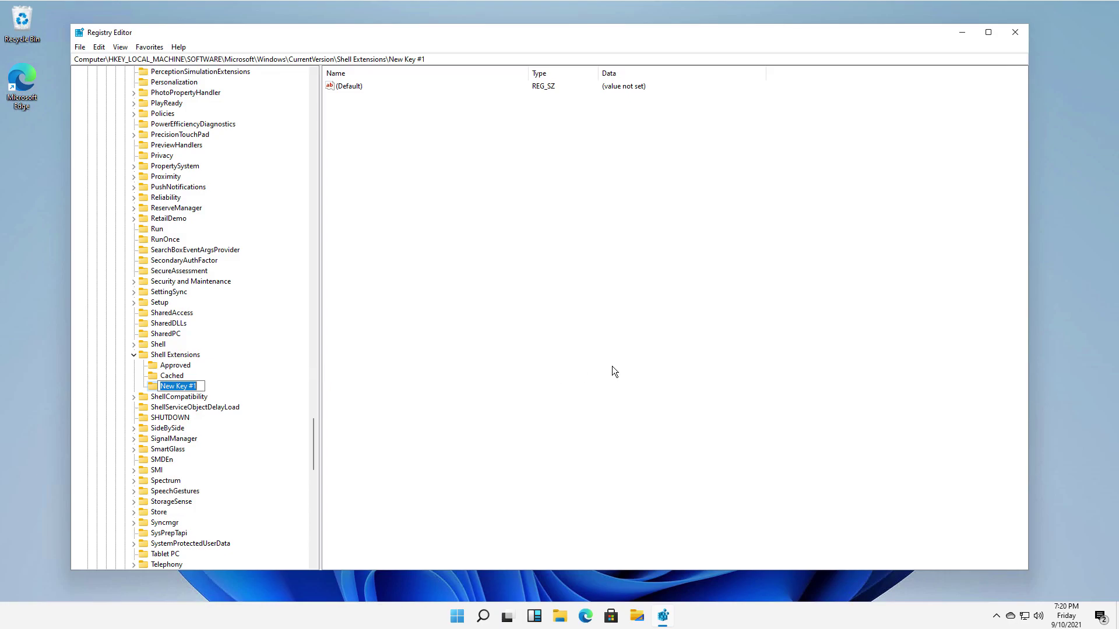
text(Blocked)
key(Return)
Add string value {e2bf9676-5f8f-435c-97eb-11607a5bedf7} to Blocked, then open File Explorer with Win+E.
click(431, 199)
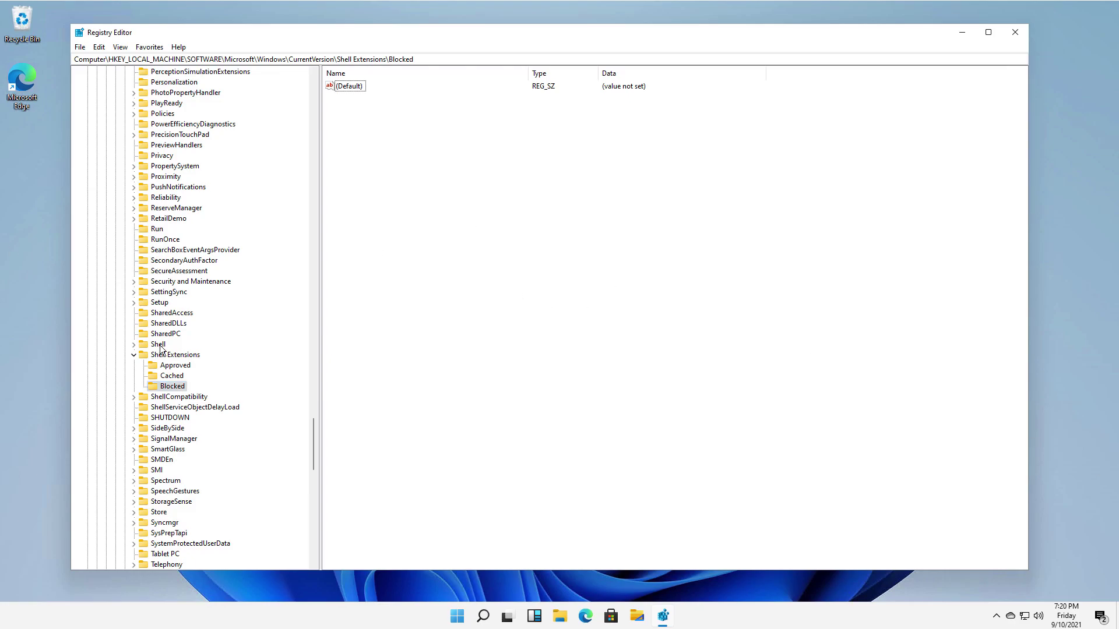
right_click(396, 149)
mouse_move(423, 158)
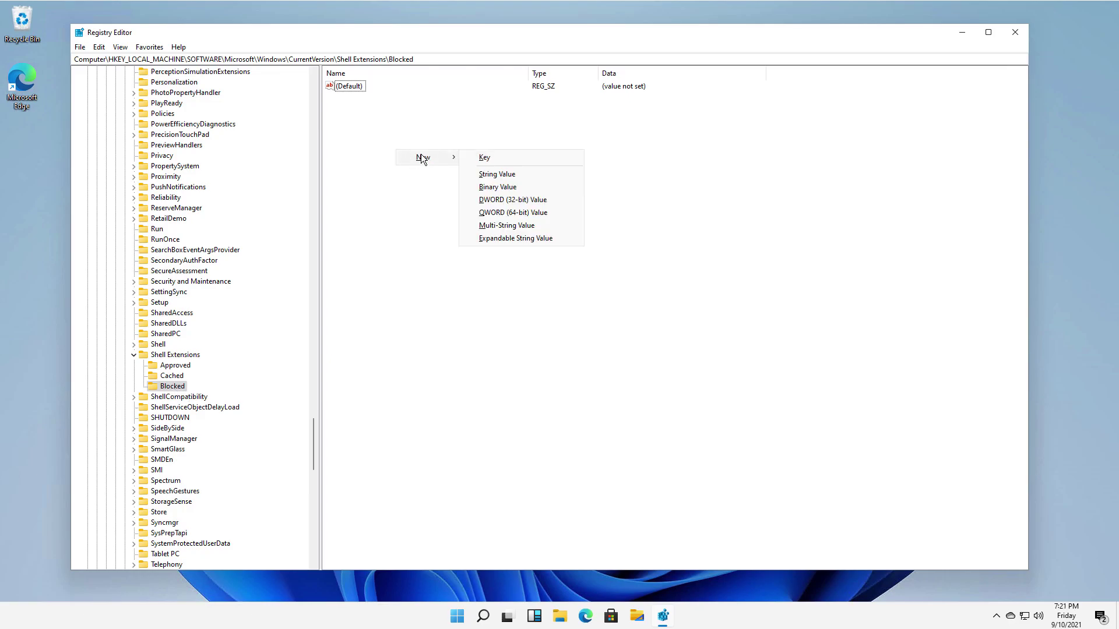
click(337, 134)
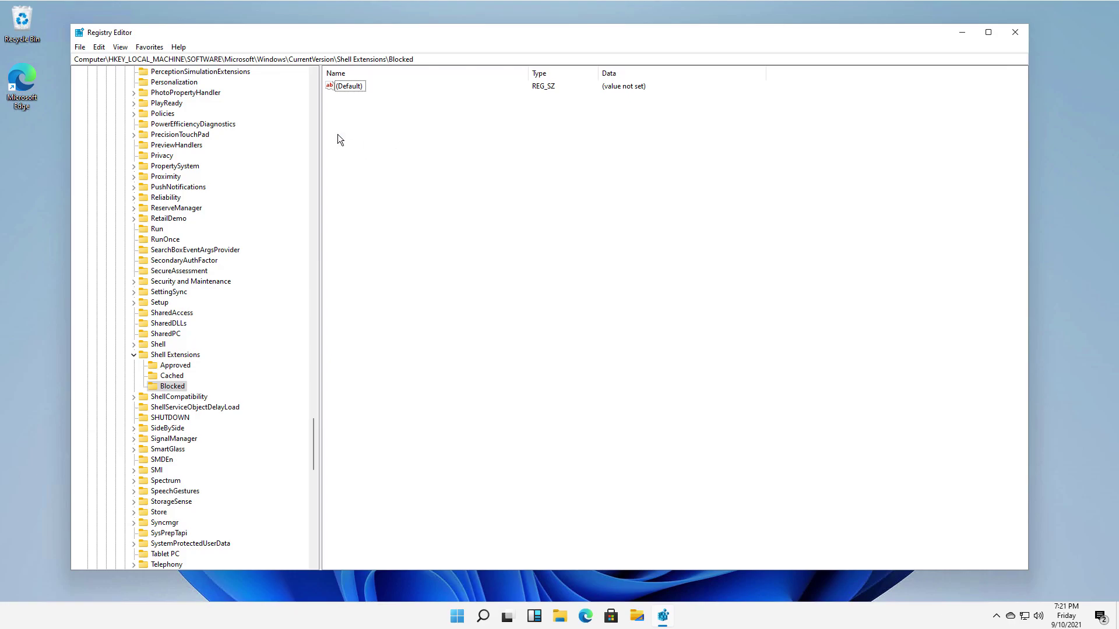
right_click(337, 134)
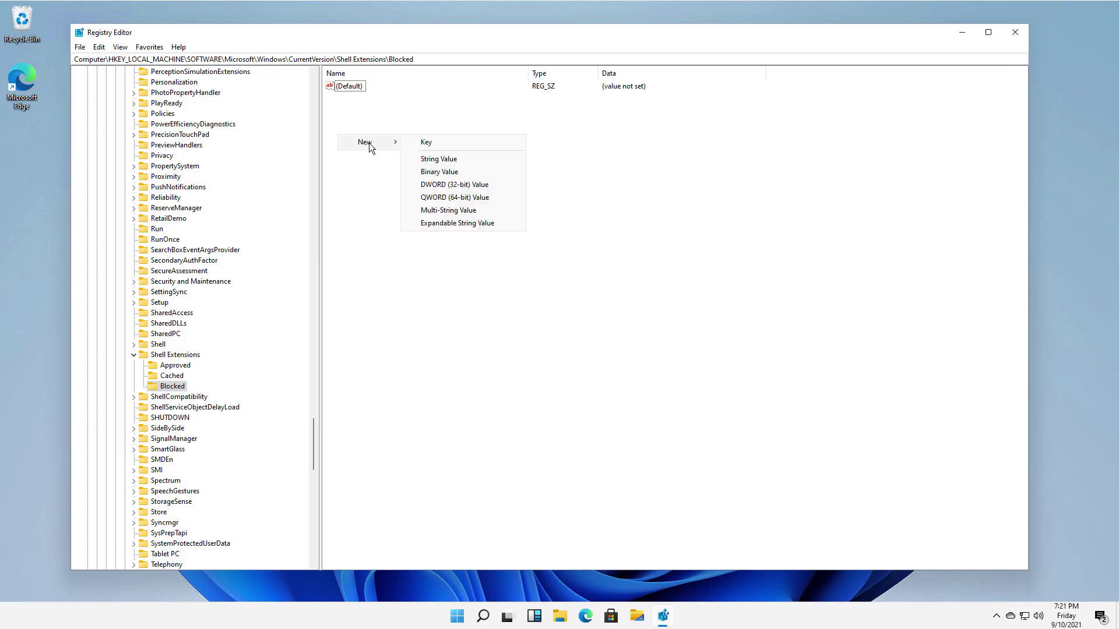
mouse_move(476, 186)
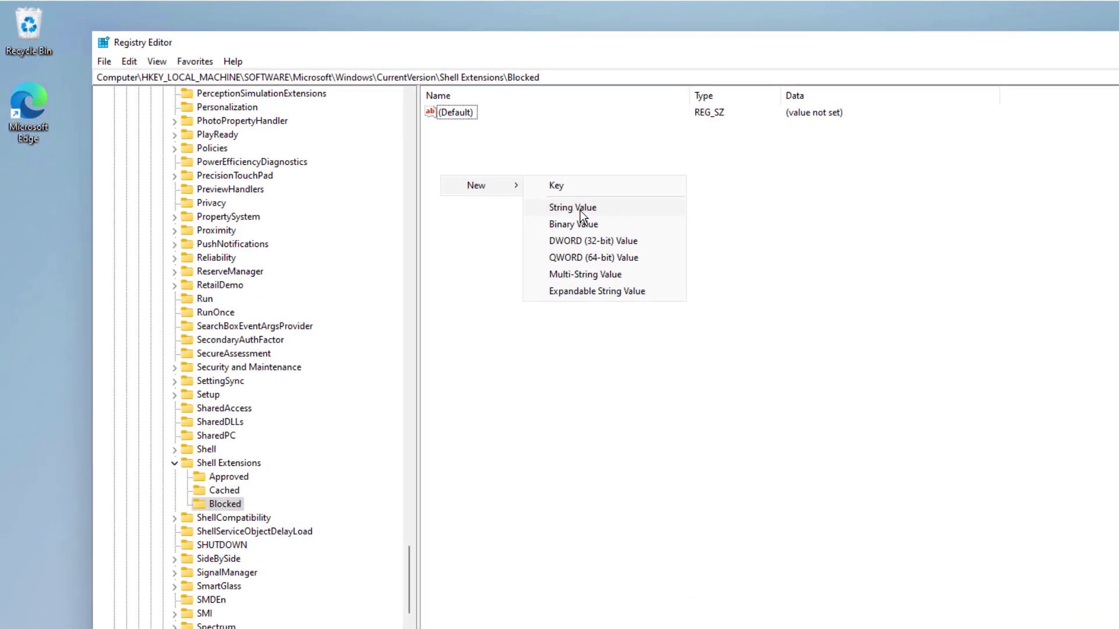
click(444, 161)
text({e2bf9676-5f8f-435c-97eb-11607a5bedf7})
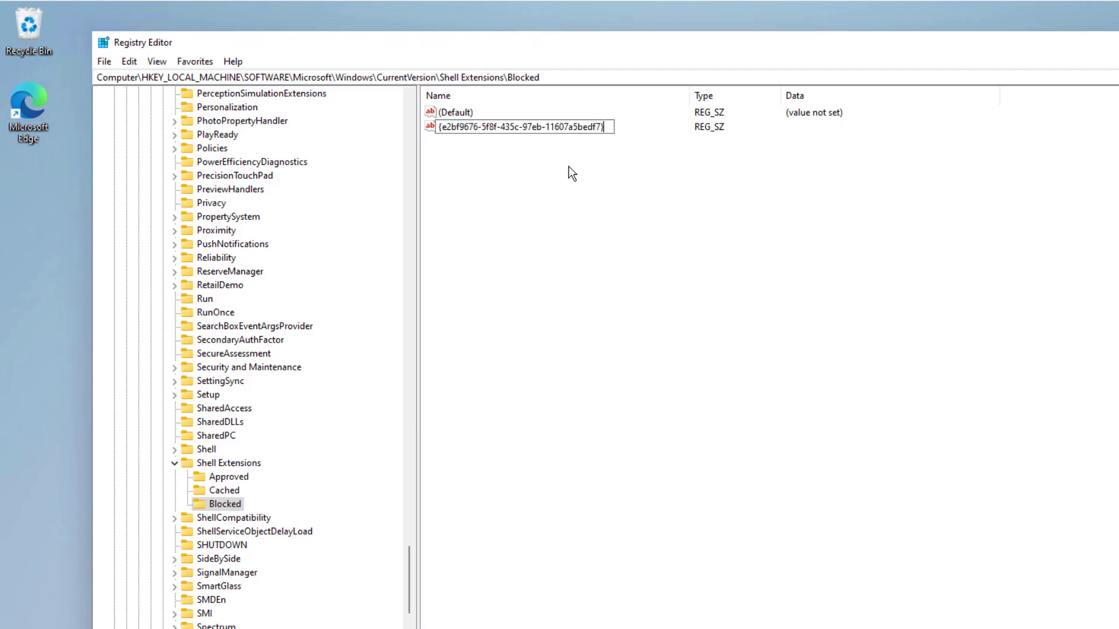
key(Return)
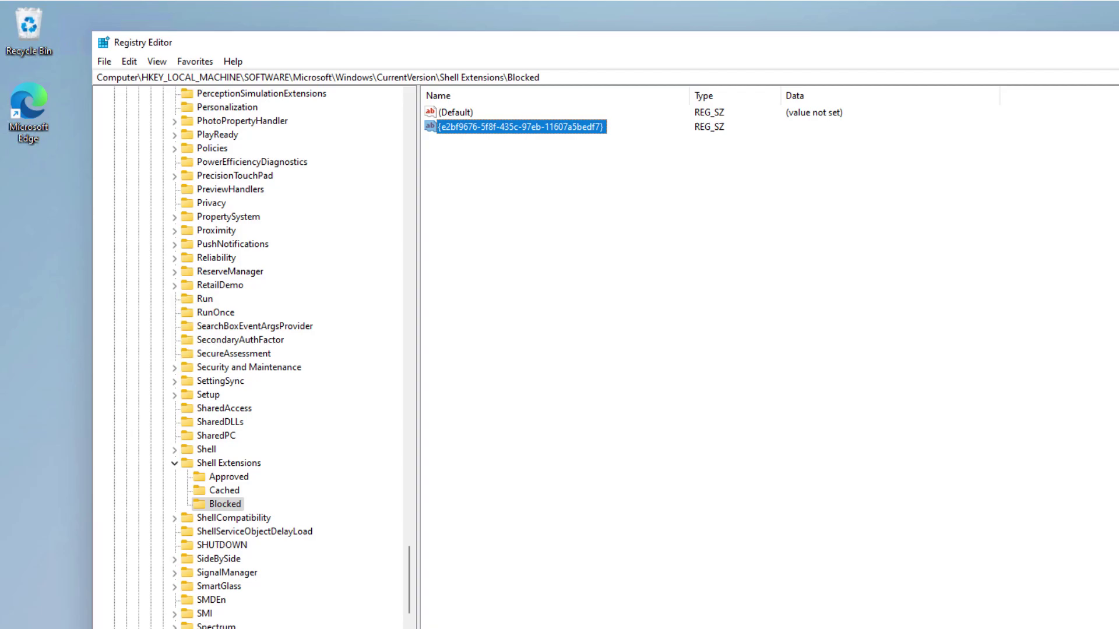
key(super+e)
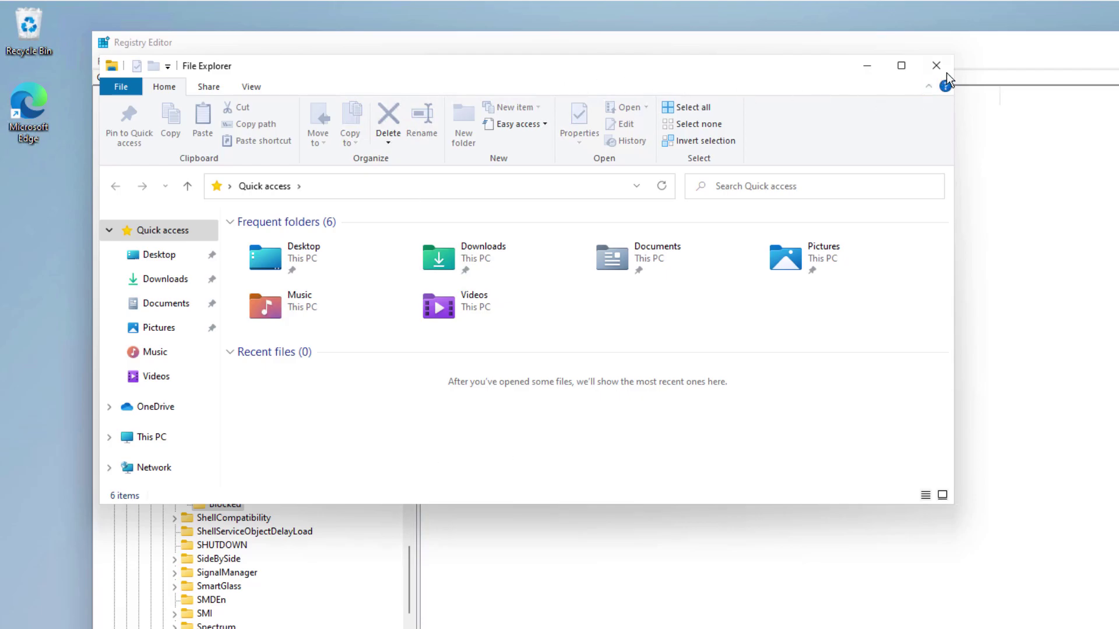
Close File Explorer and Registry Editor, then bring up the Win+X menu.
click(936, 67)
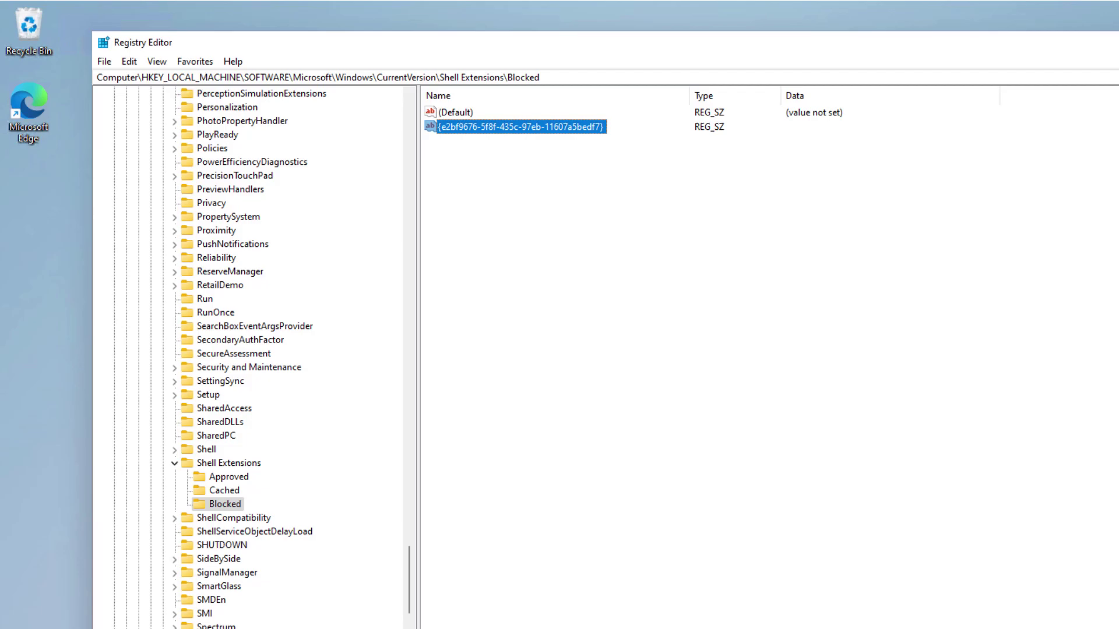
key(alt+F4)
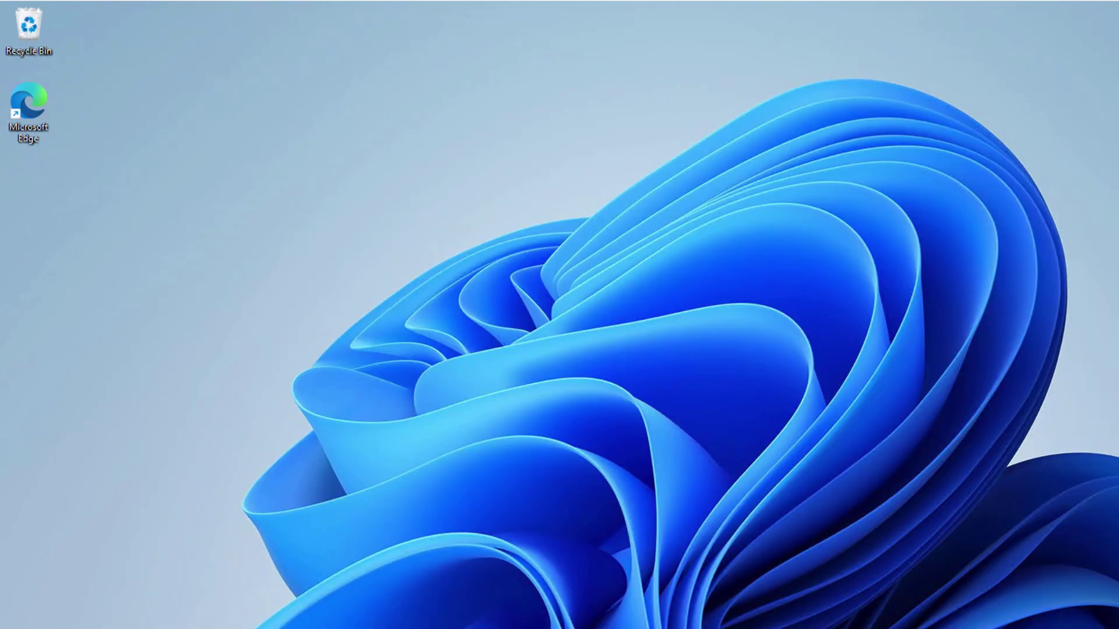
key(super+x)
Reopen File Explorer and switch between the classic Home, Share and View ribbon tabs.
key(super+e)
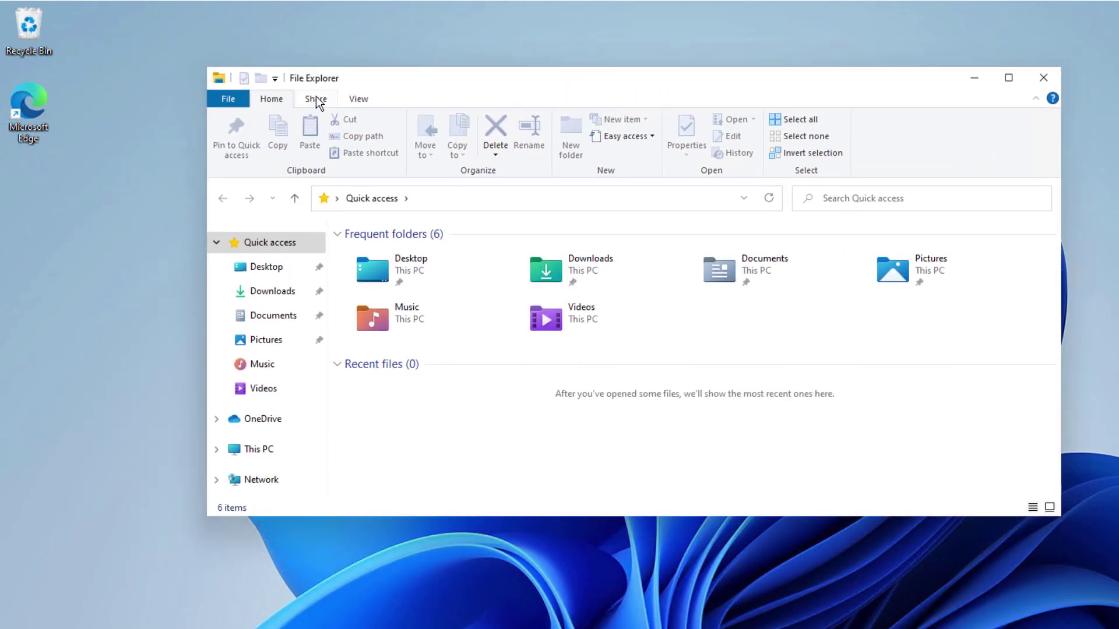
click(315, 98)
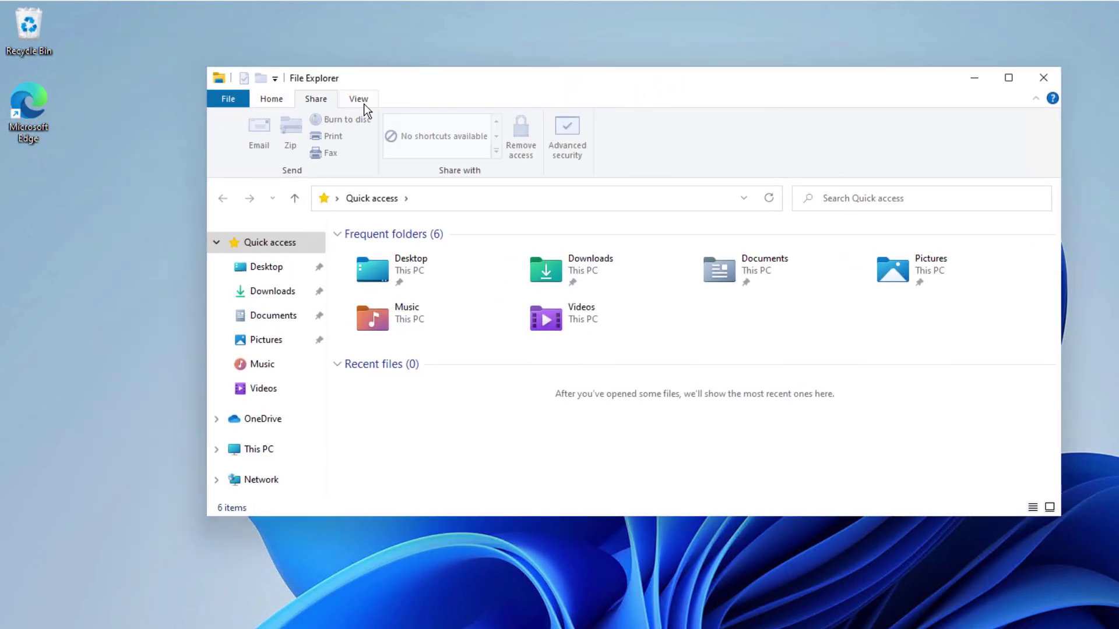
click(360, 101)
click(321, 98)
click(276, 99)
click(315, 100)
click(357, 101)
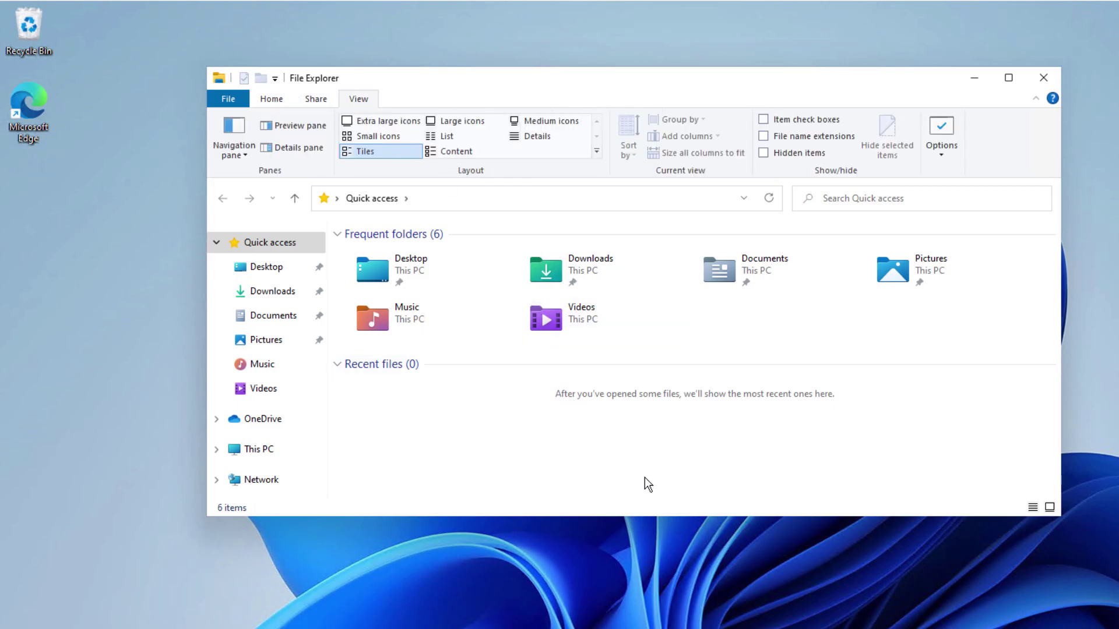